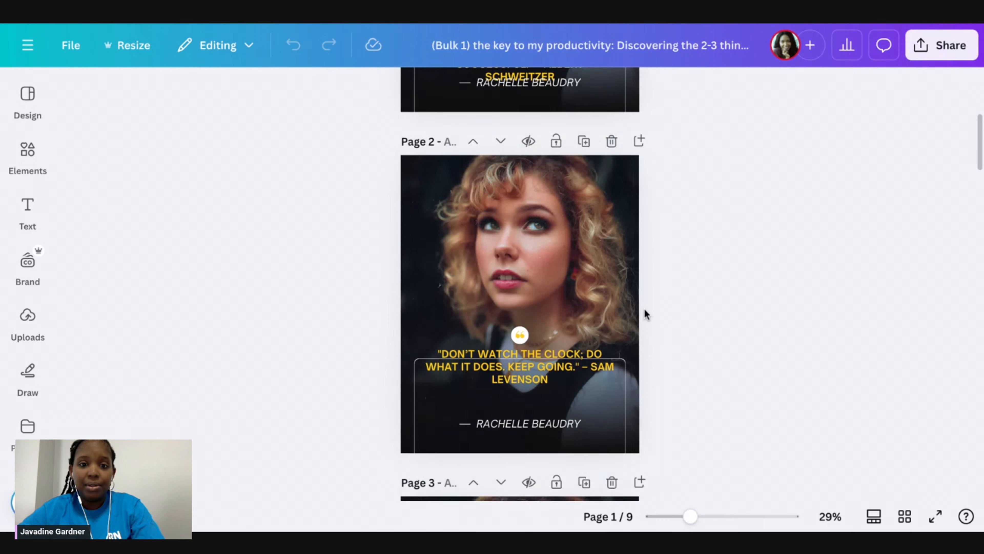
- Replace the placeholder author name on page 1 with "Albert Schweitzer", copied from the end of the quote
scroll(643, 308, "up", 15)
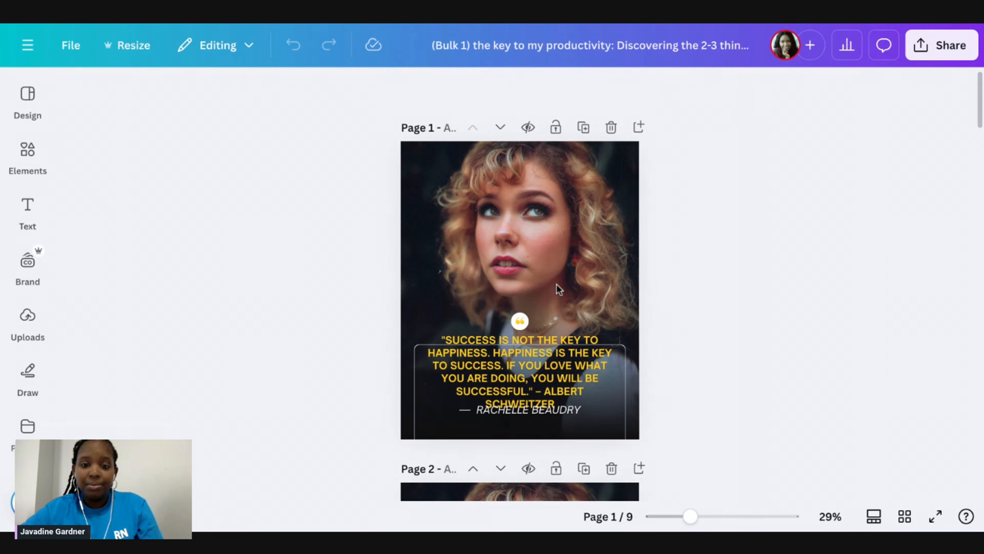
left_click(542, 394)
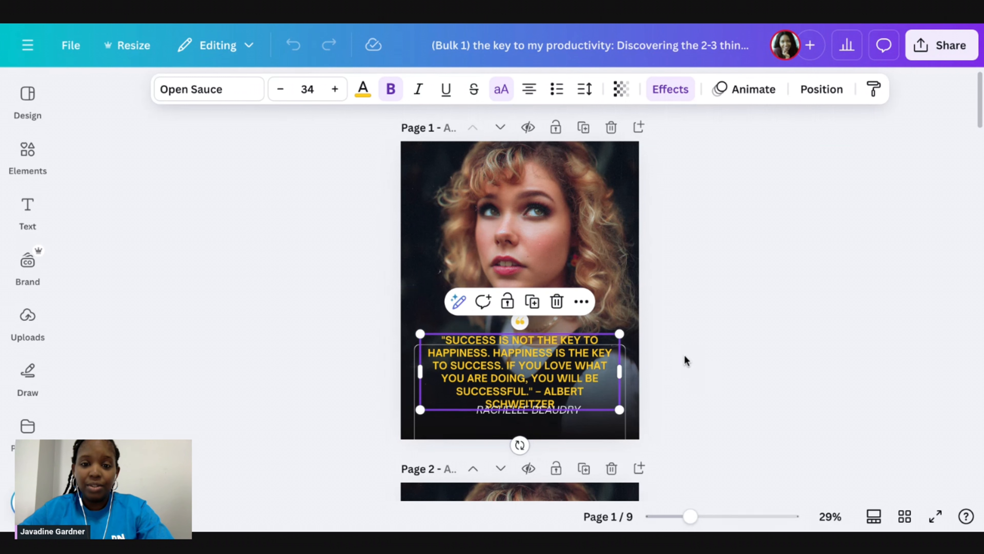
scroll(685, 353, "down", 2)
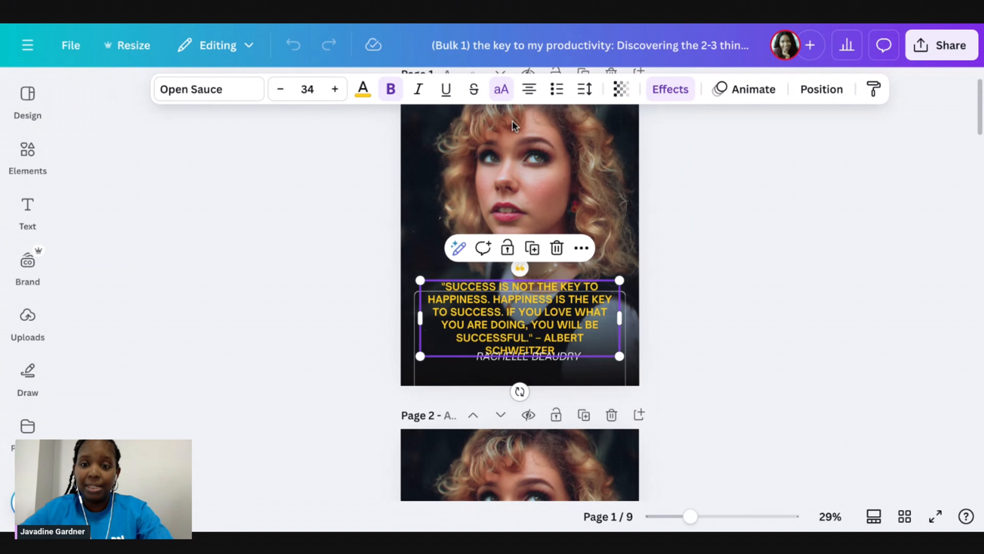
left_click(539, 334)
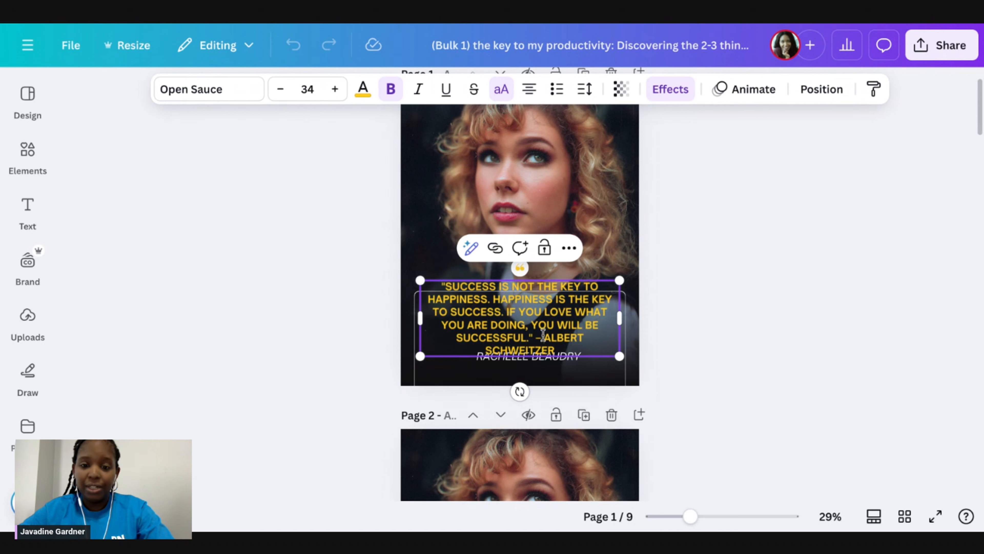
left_click(564, 347, "shift")
key("ctrl+c")
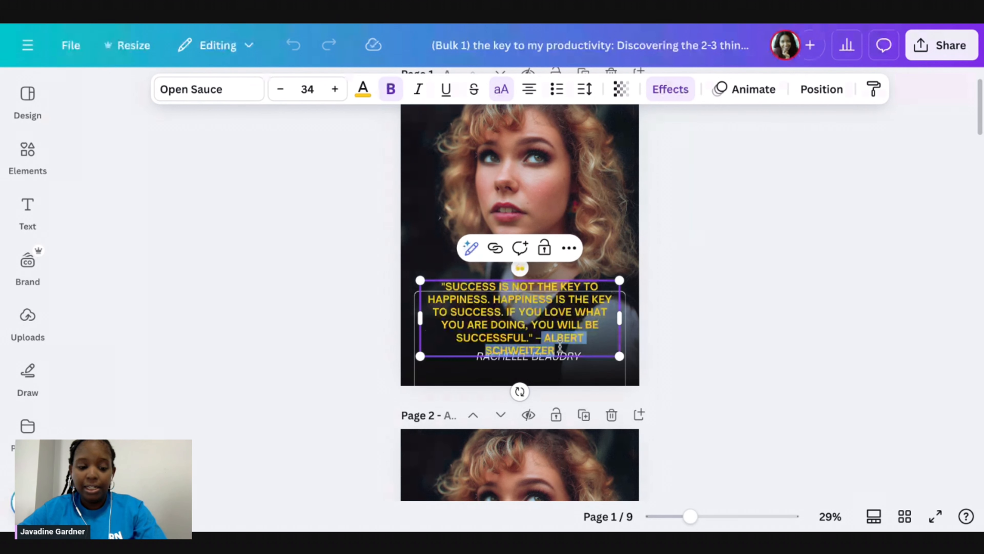
left_click(578, 355)
double_click(579, 356)
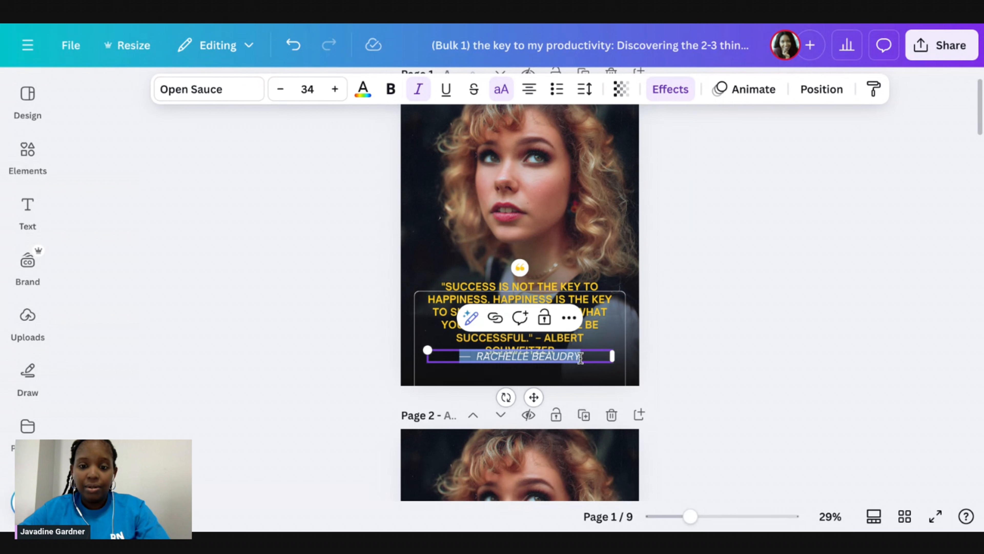
left_click_drag(580, 358, 479, 354)
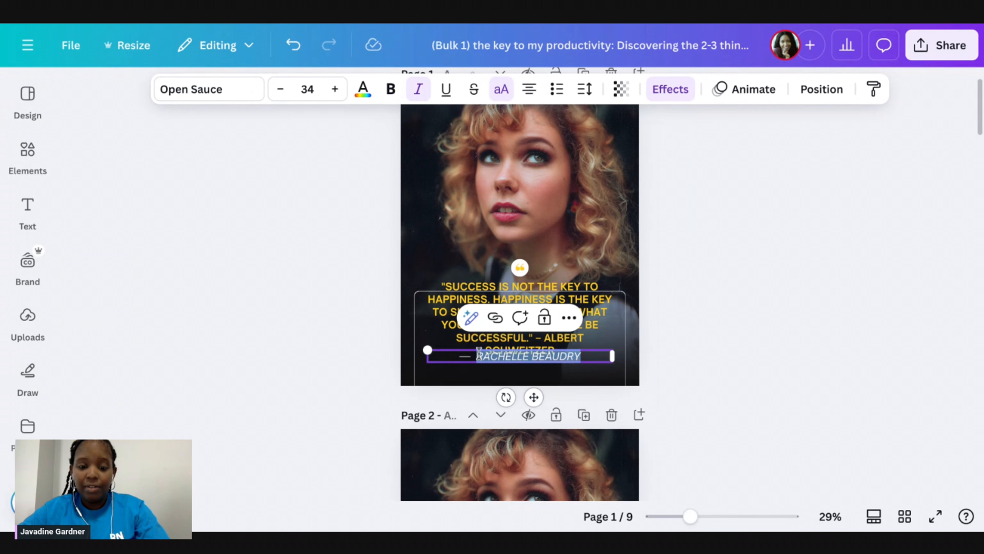
key("ctrl+v")
- Remove the dash and author name from the end of page 1's quote, and move the outline frame up around the quote and author line
left_click(568, 343)
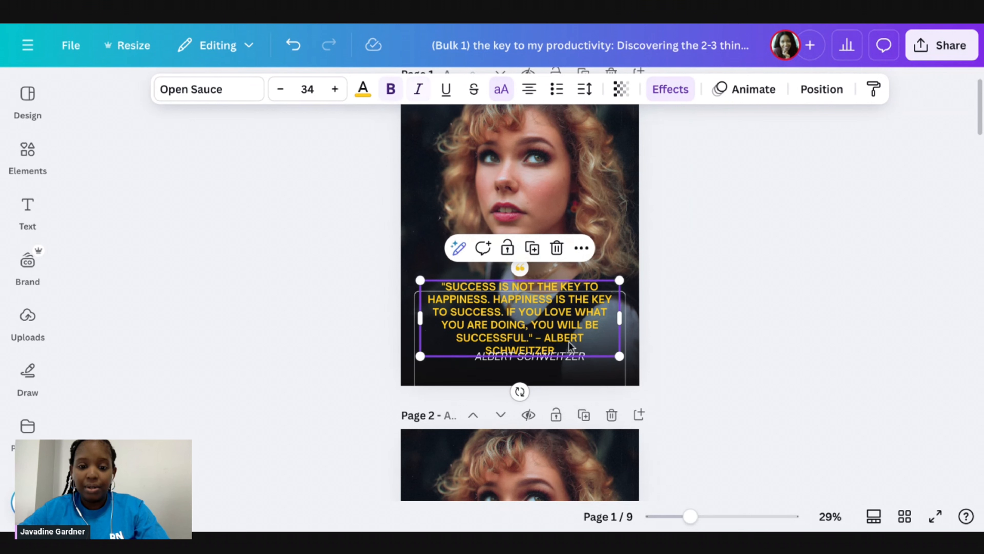
double_click(546, 340)
left_click_drag(539, 337, 566, 344)
key("BackSpace")
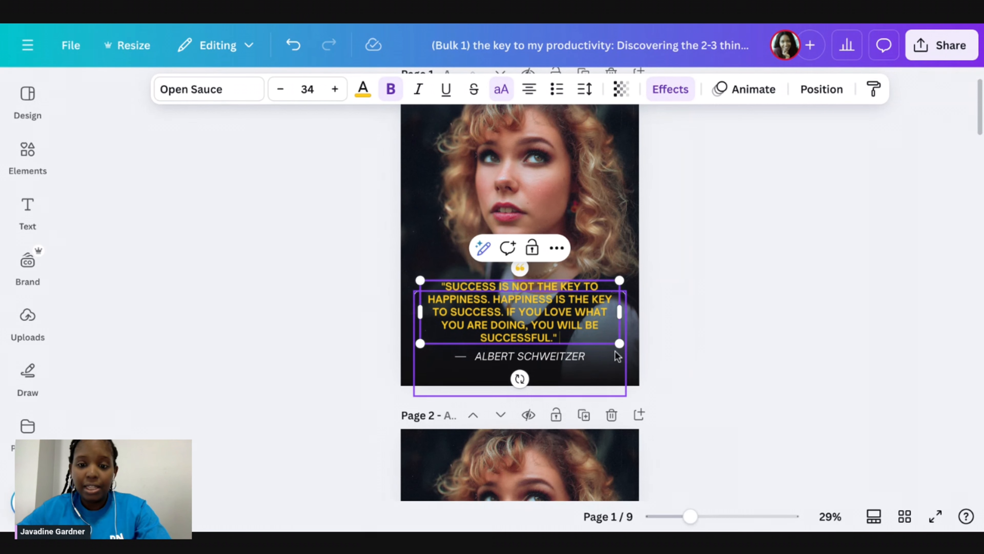
left_click_drag(619, 367, 617, 343)
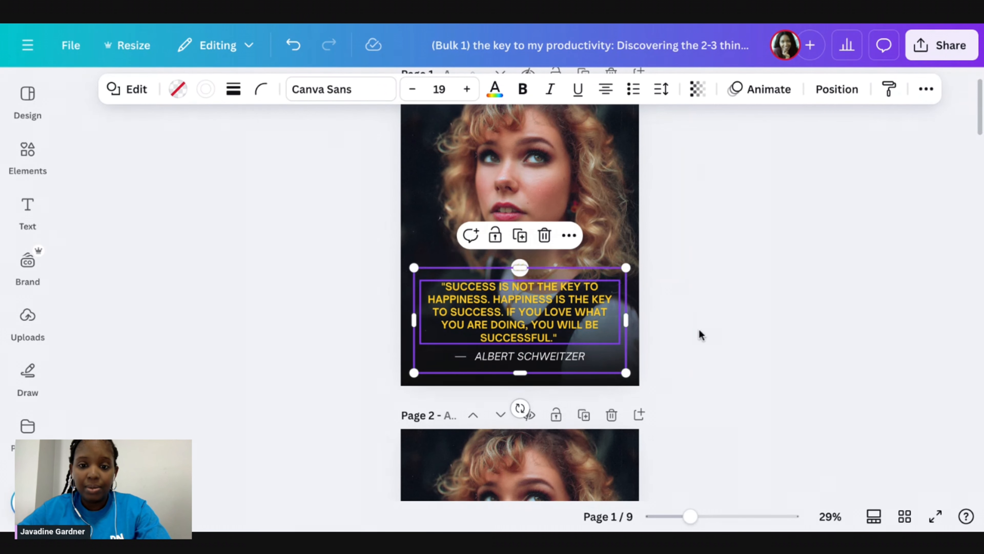
left_click(731, 332)
- Replace the placeholder author name on page 2 with "Sam Levenson", copied from the end of its quote
scroll(681, 368, "down", 5)
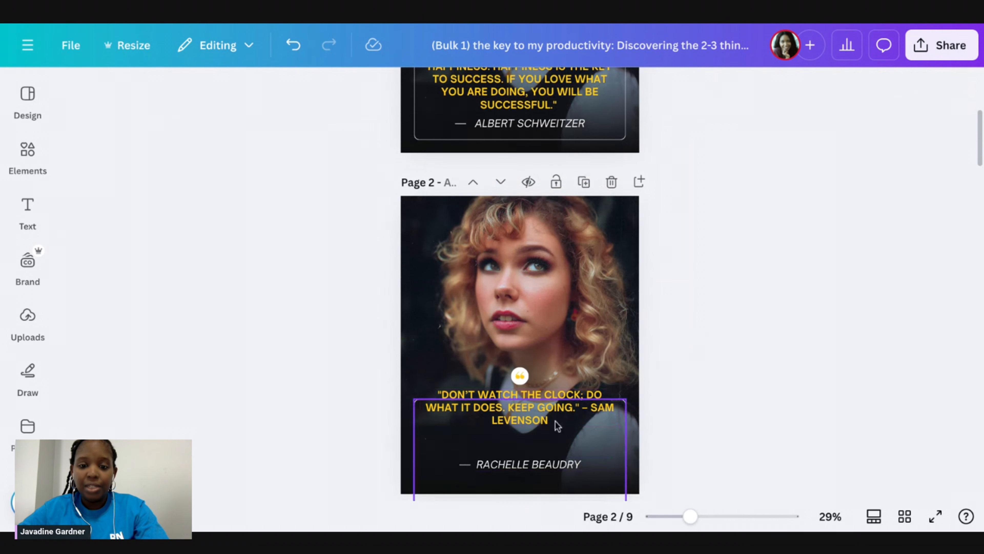
left_click(592, 411)
left_click(590, 410)
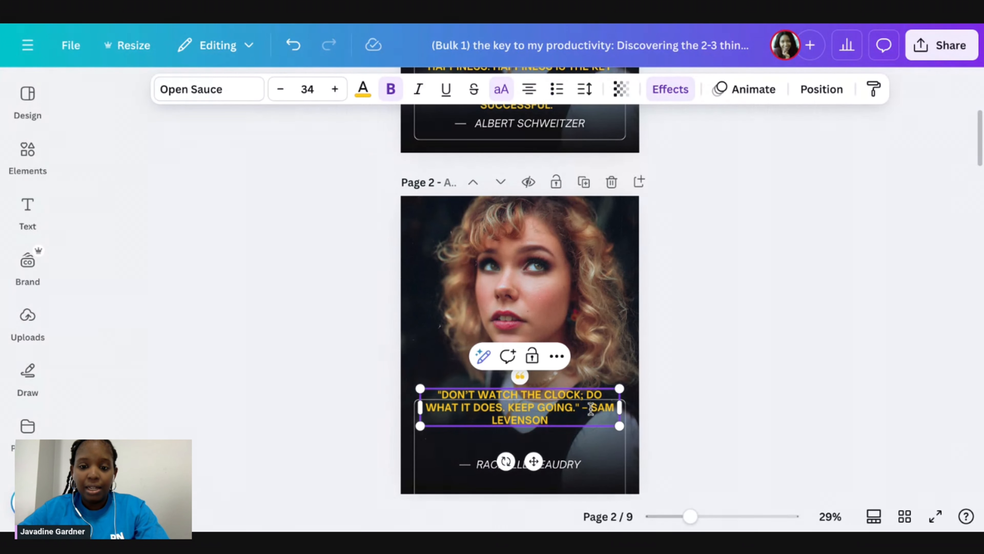
left_click_drag(600, 410, 604, 417)
key("ctrl+c")
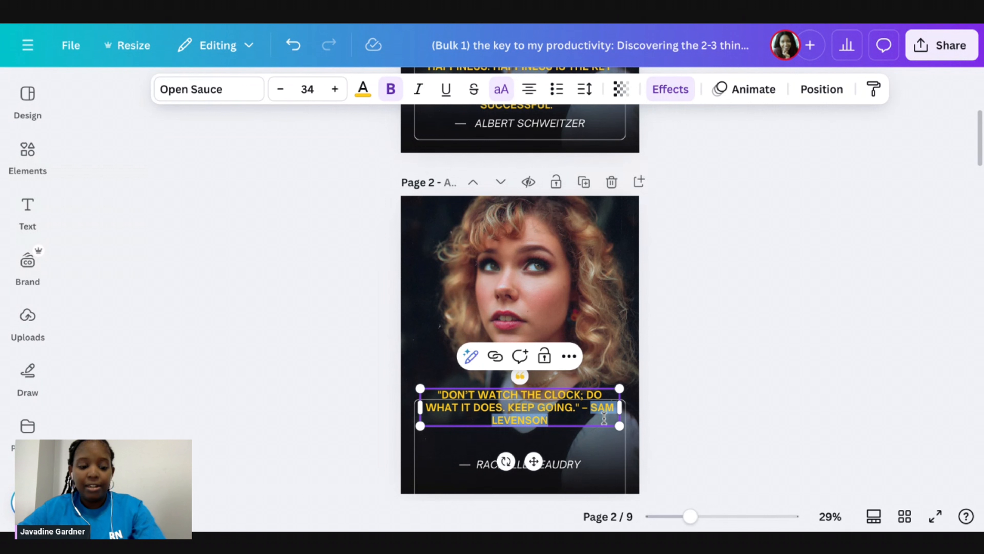
left_click(579, 465)
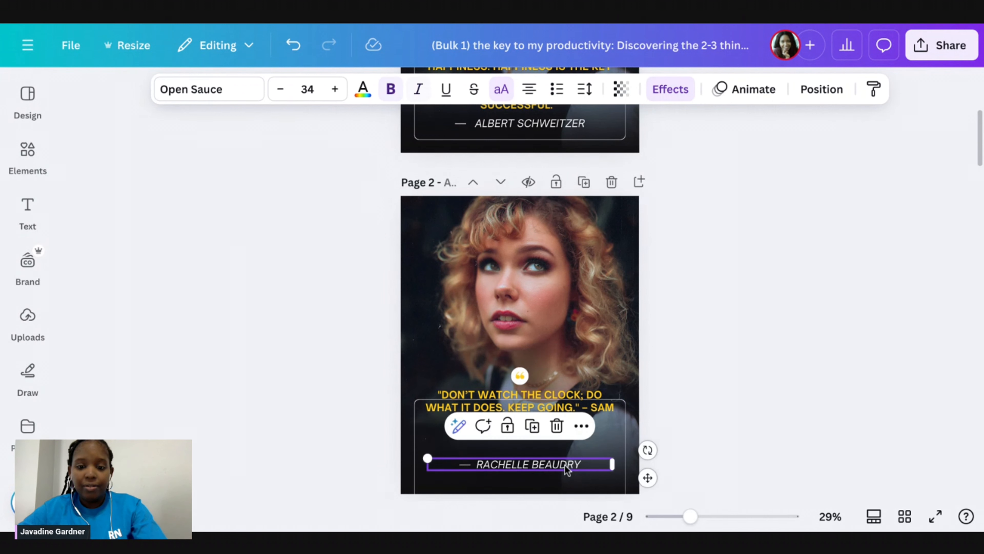
left_click(581, 465)
left_click_drag(581, 464, 481, 465)
key("ctrl+v")
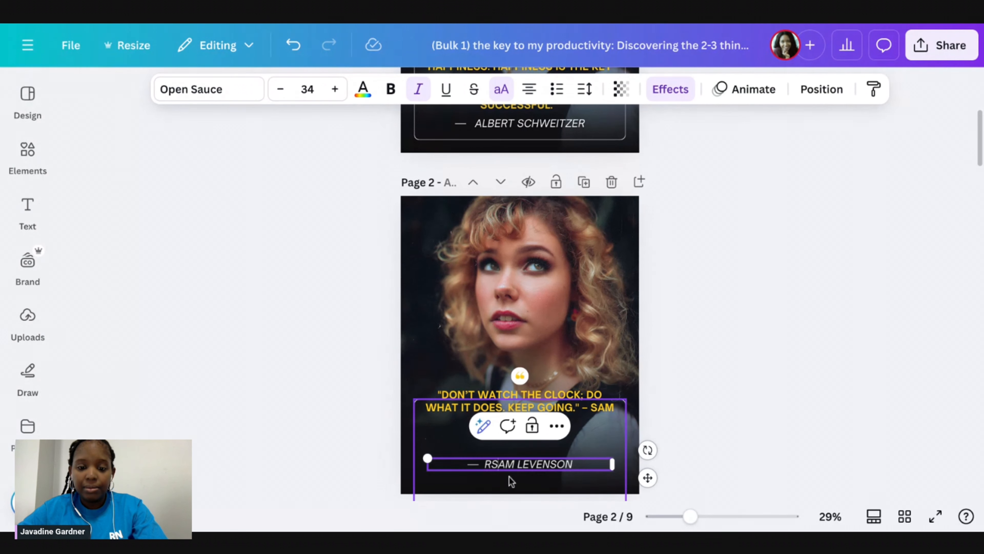
key("BackSpace")
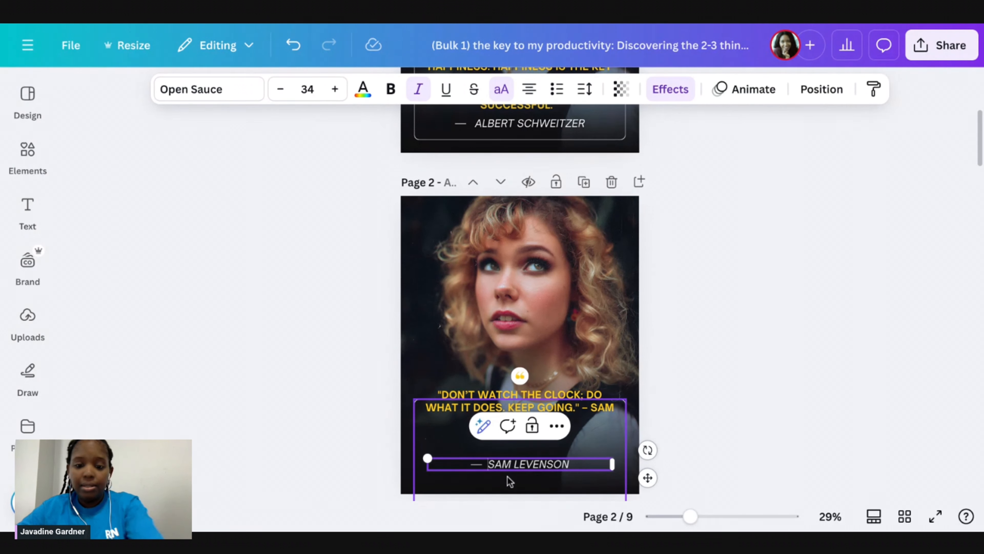
- Delete the dash and author name from the end of page 2's quote, and move the outline frame up to enclose both texts
left_click(602, 410)
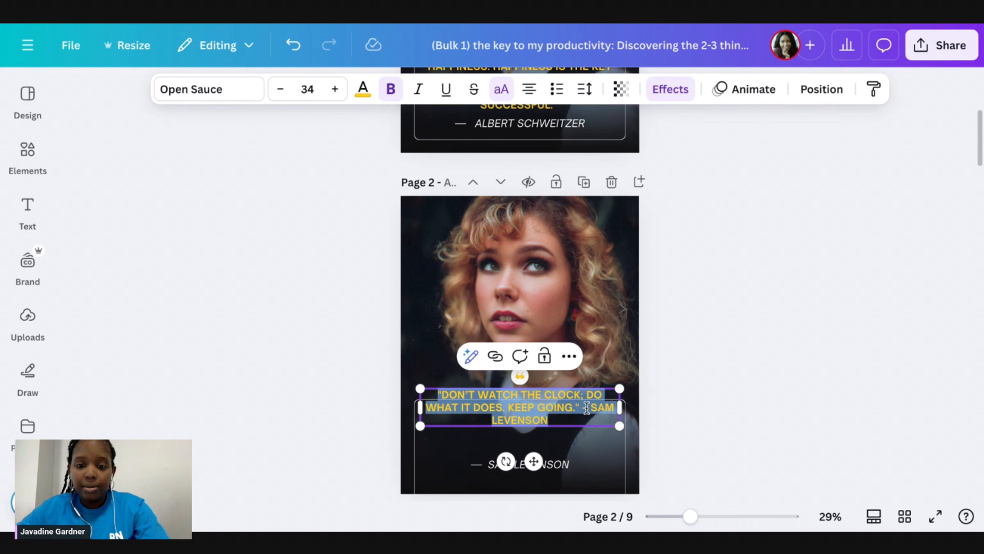
left_click_drag(583, 407, 582, 426)
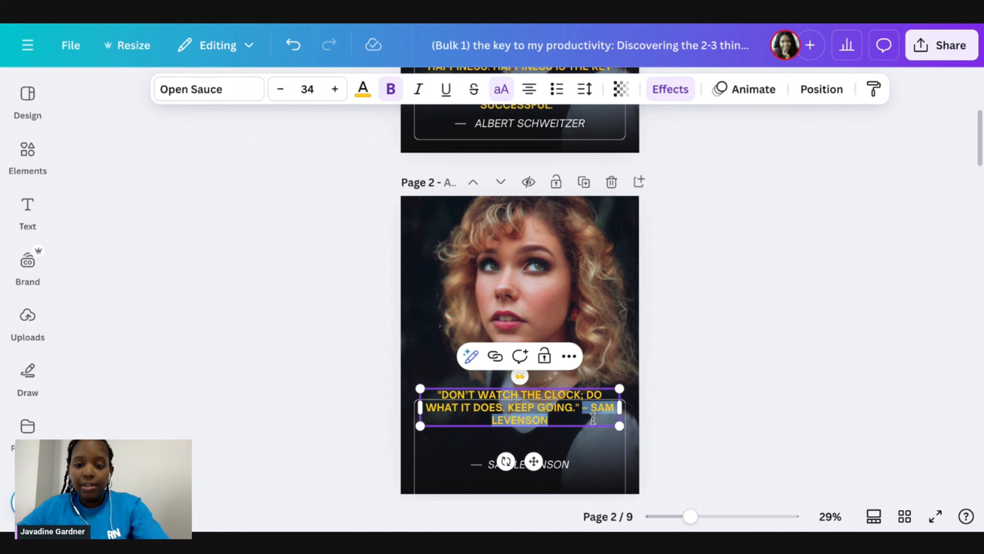
key("BackSpace")
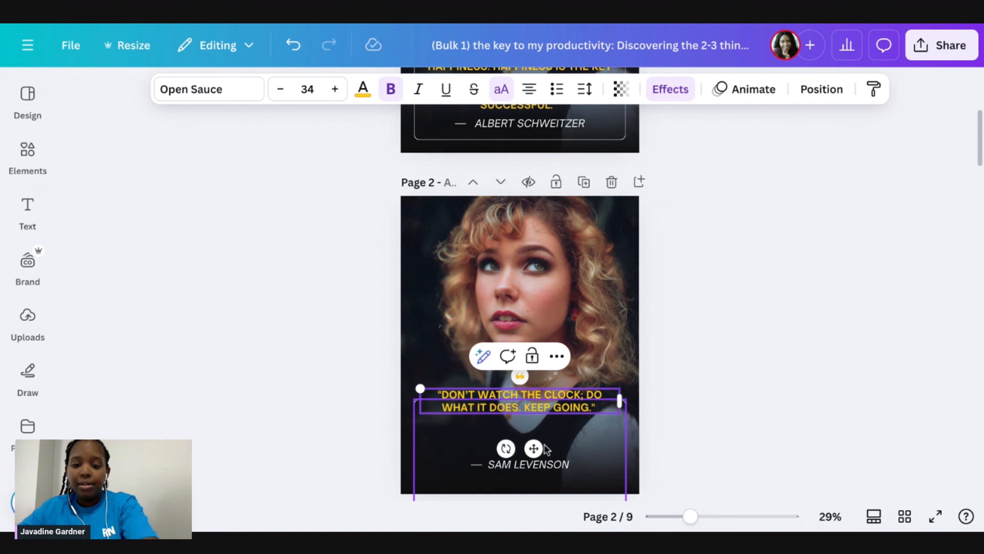
left_click(622, 446)
left_click_drag(625, 419, 625, 416)
left_click(769, 382)
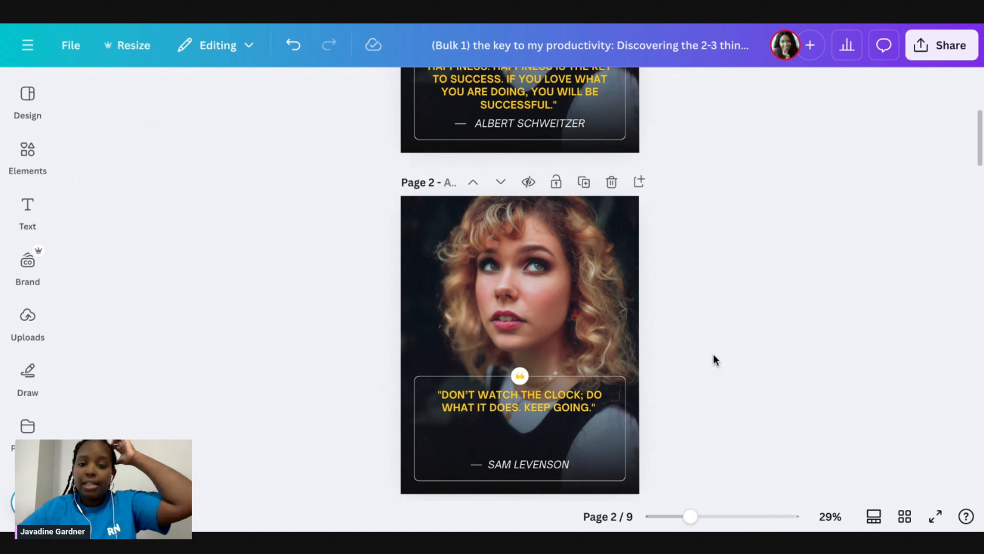
- Search the elements library for "success" and show all matching photos for the page 1 design
scroll(715, 351, "down", 1)
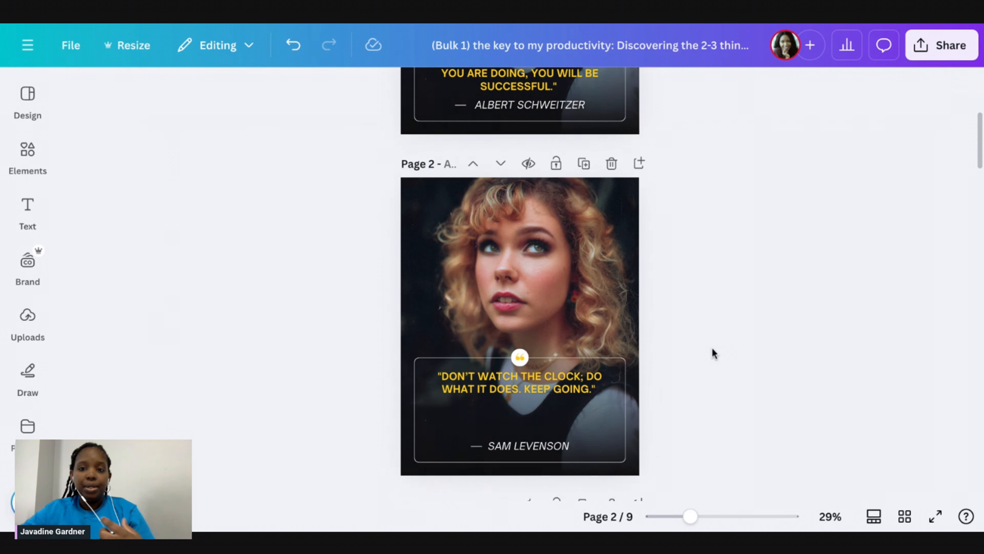
scroll(710, 343, "down", 5)
scroll(709, 342, "up", 12)
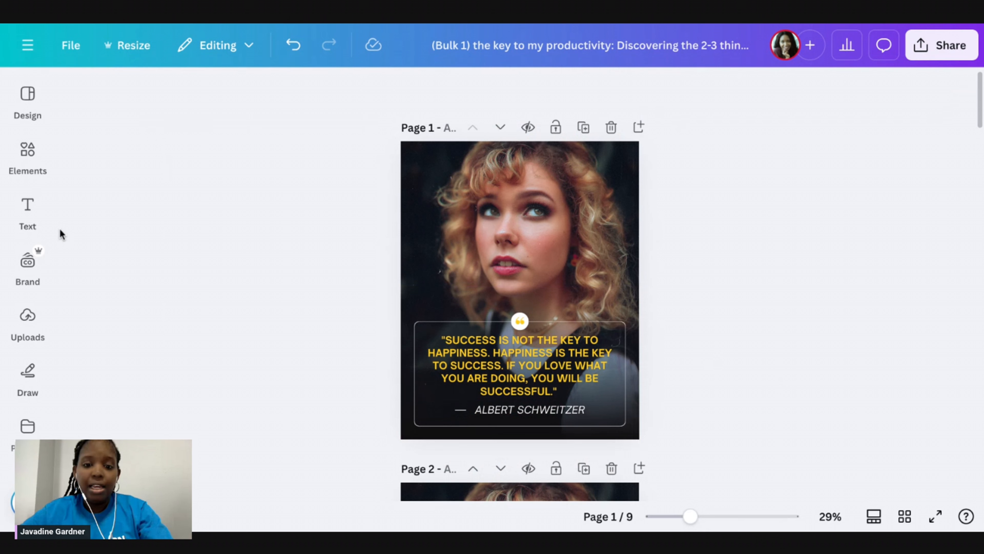
left_click(32, 212)
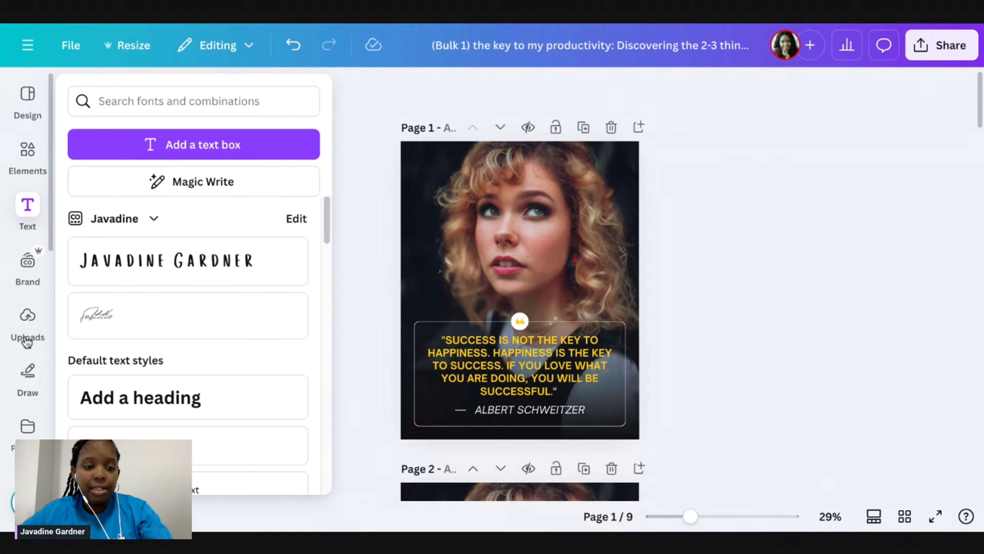
left_click(28, 155)
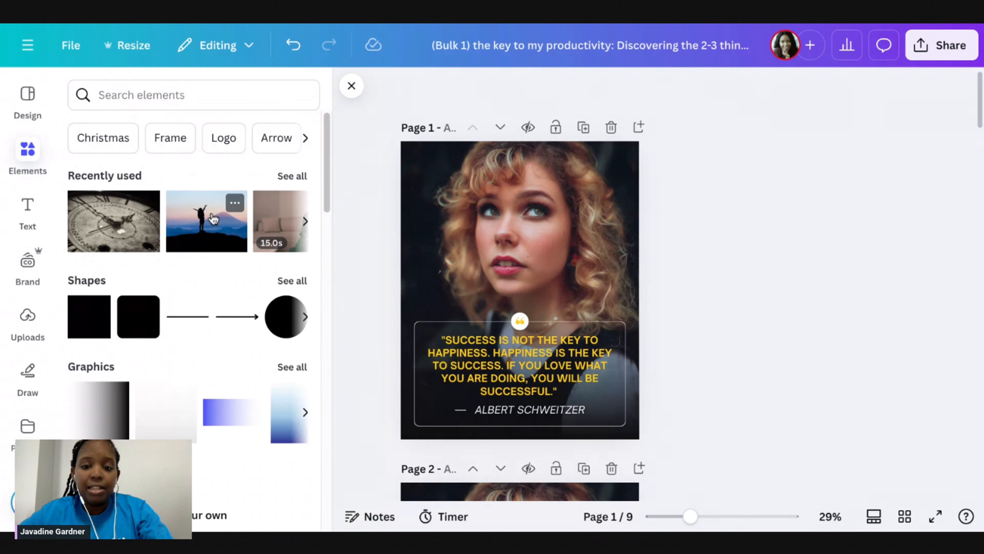
left_click_drag(213, 219, 218, 220)
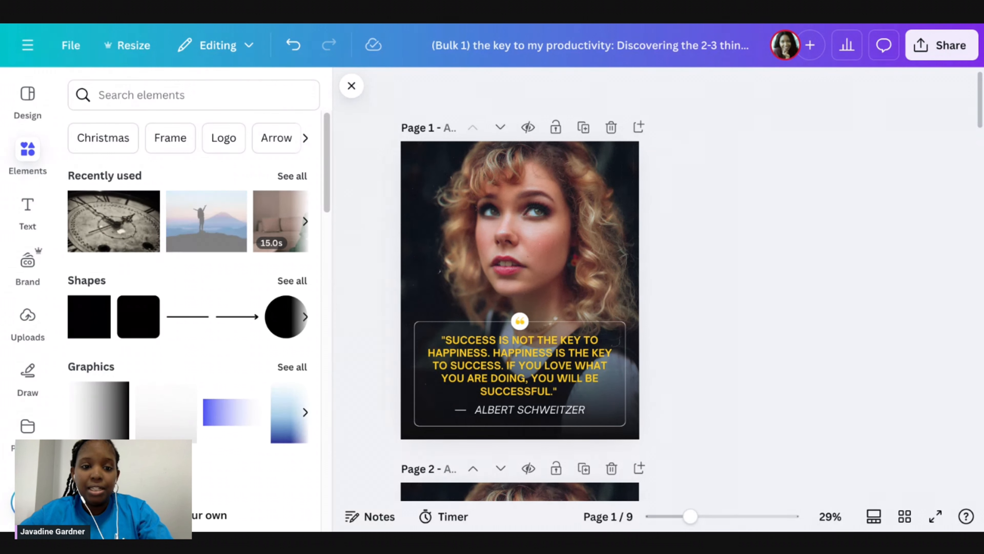
left_click(155, 95)
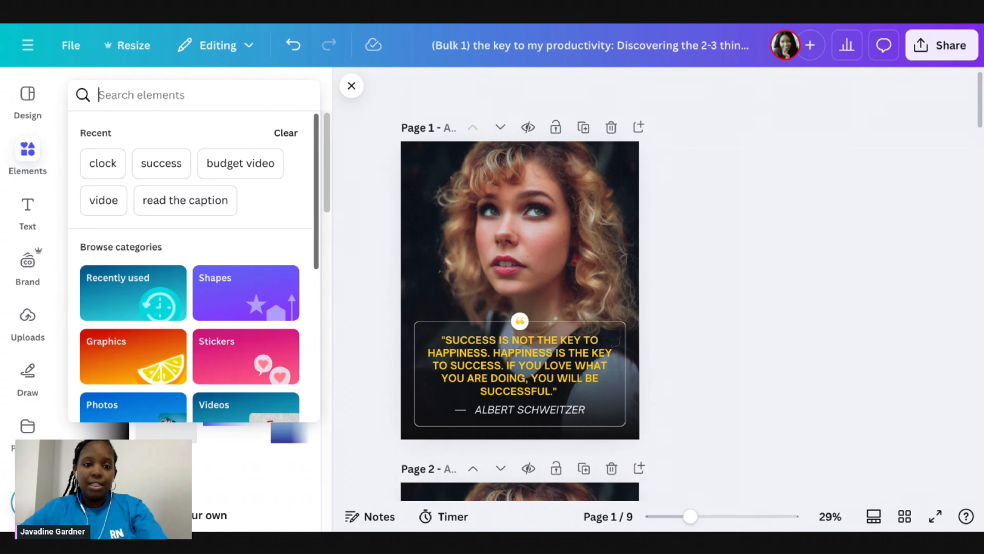
left_click(175, 162)
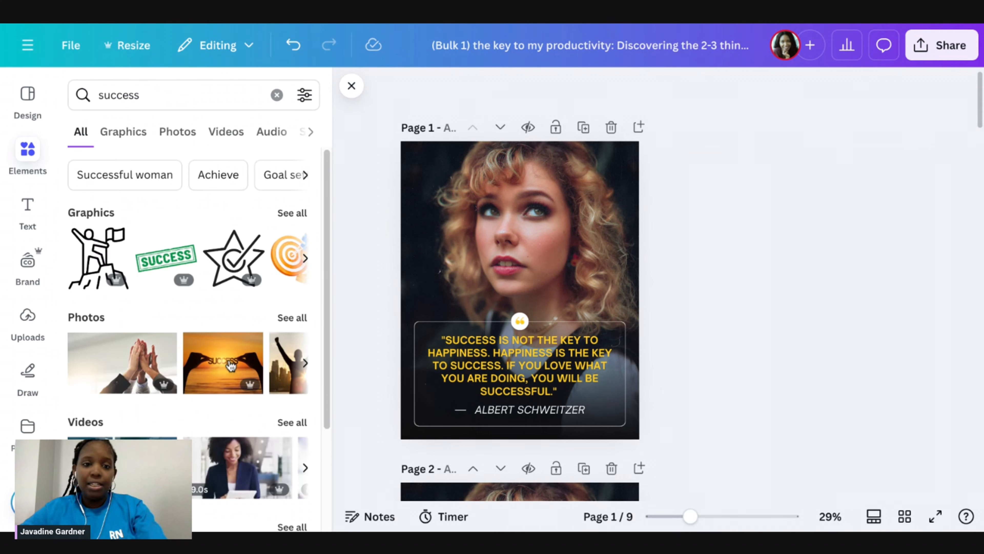
left_click(292, 318)
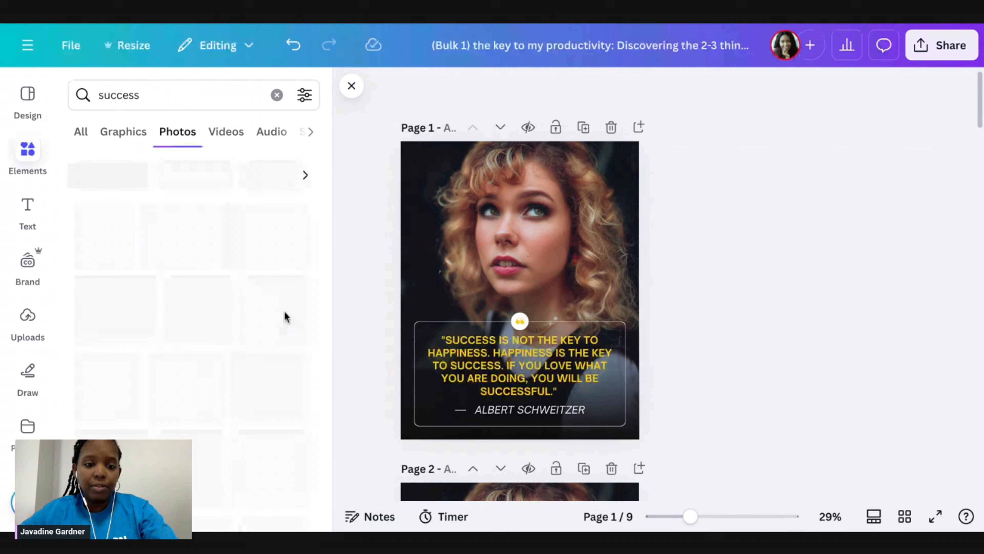
- Replace page 1's background portrait with the sunset photo of a silhouetted man raising his fist over a city
scroll(173, 333, "down", 1)
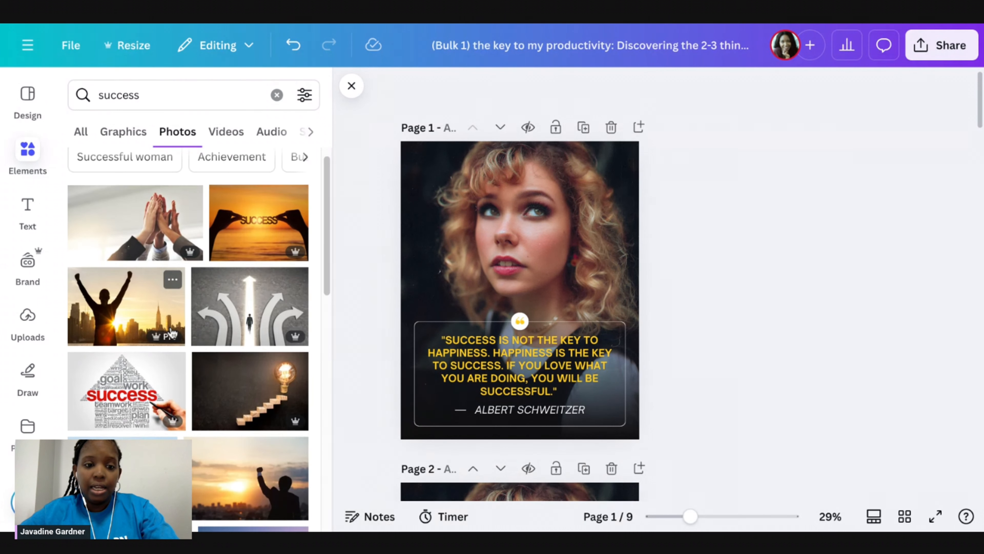
scroll(176, 330, "down", 2)
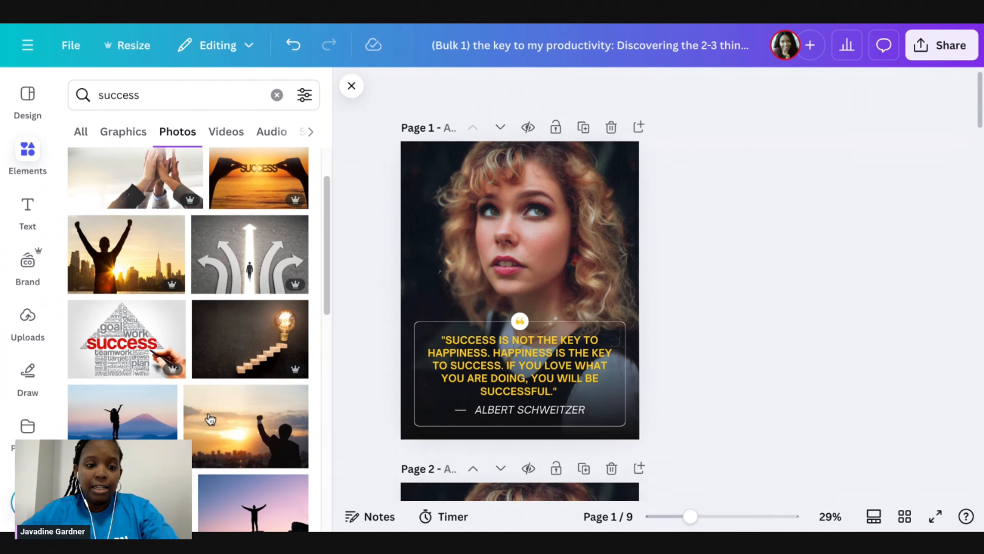
scroll(226, 428, "down", 1)
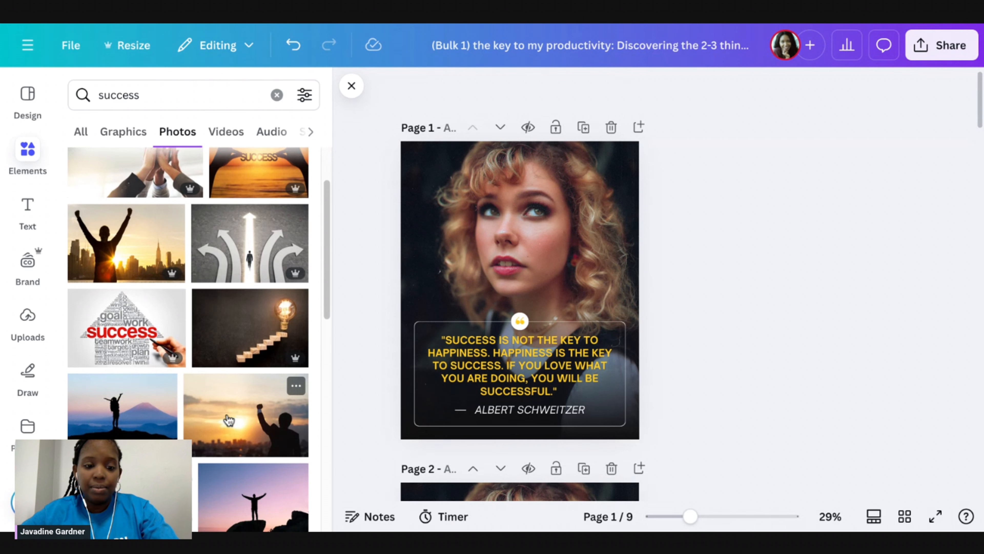
left_click_drag(229, 419, 454, 279)
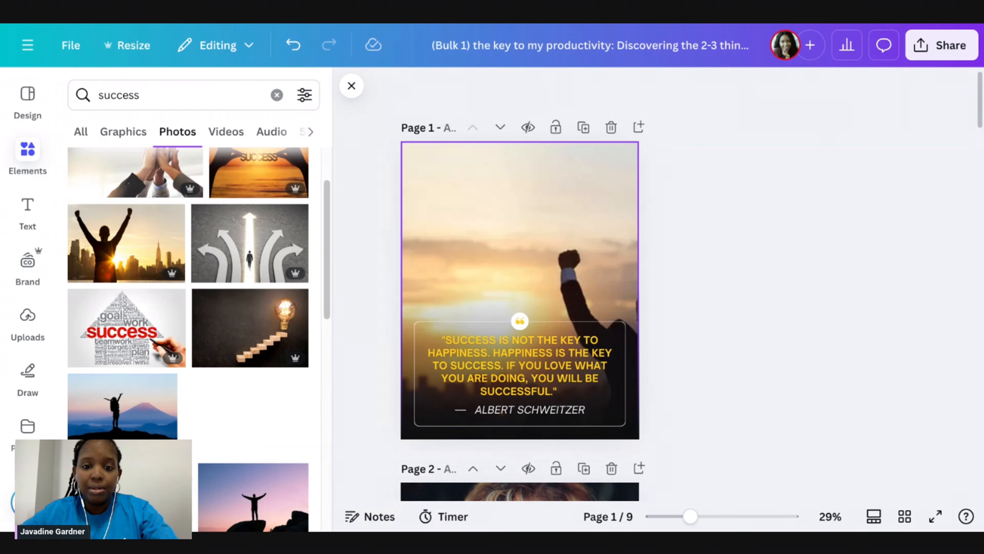
- Reposition the sunset photo within page 1's crop so the man's raised fist and head are both in frame
double_click(528, 260)
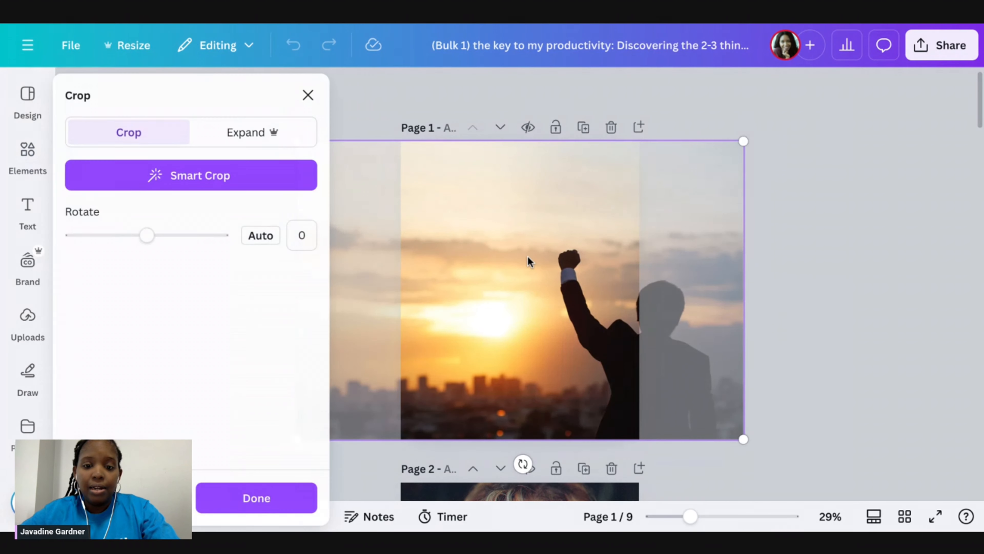
left_click_drag(508, 260, 458, 260)
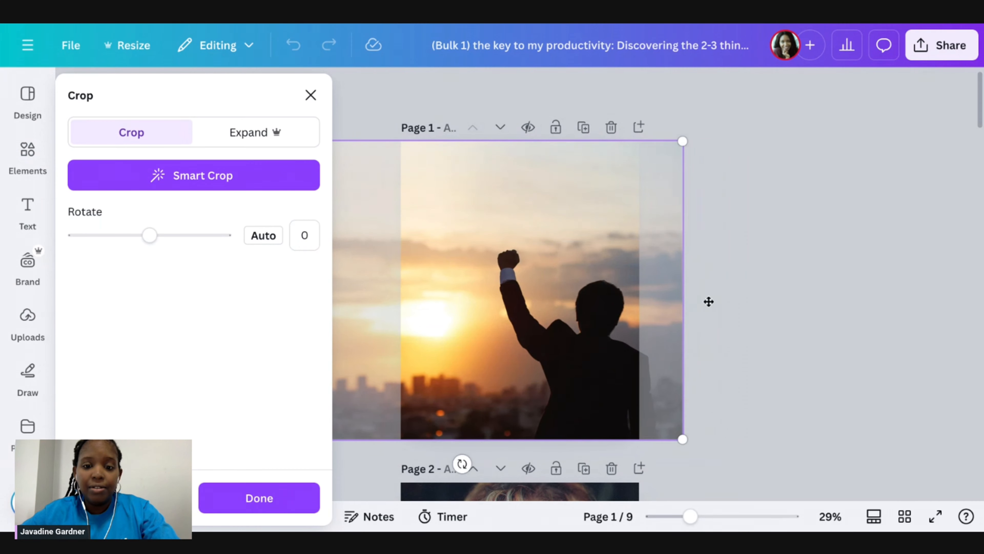
left_click(790, 299)
left_click(816, 368)
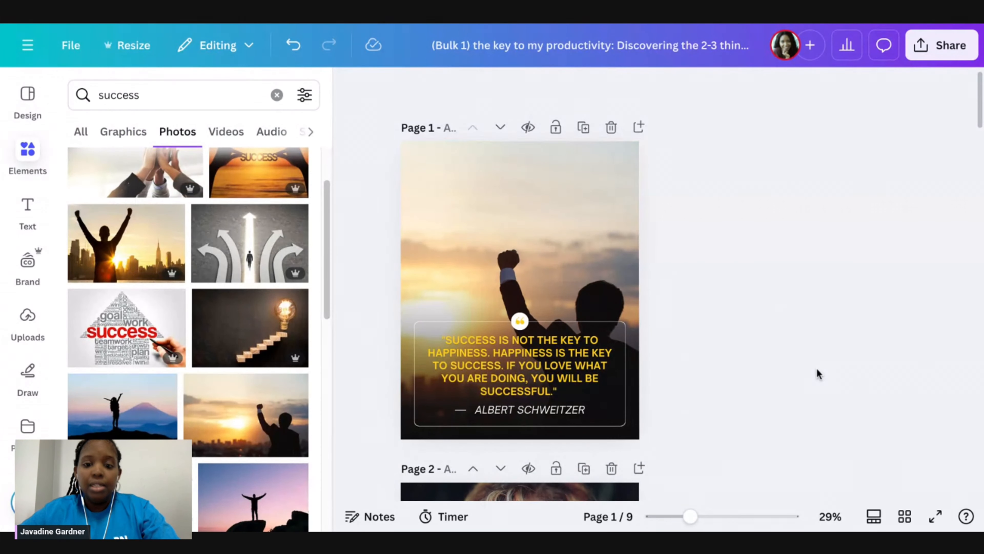
- Search the elements library for "clock" and show all matching photos for the page 2 design
scroll(557, 360, "down", 6)
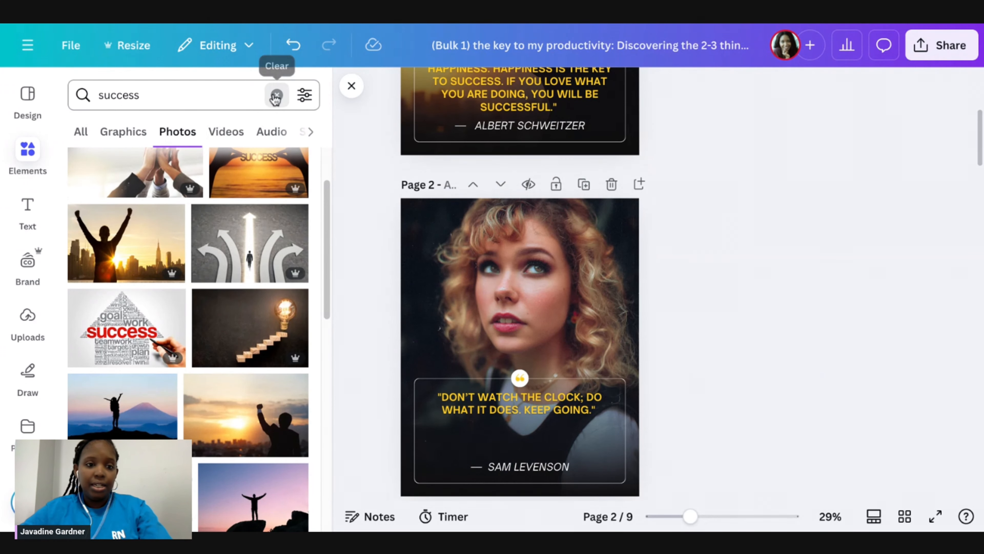
left_click(275, 96)
type("clo")
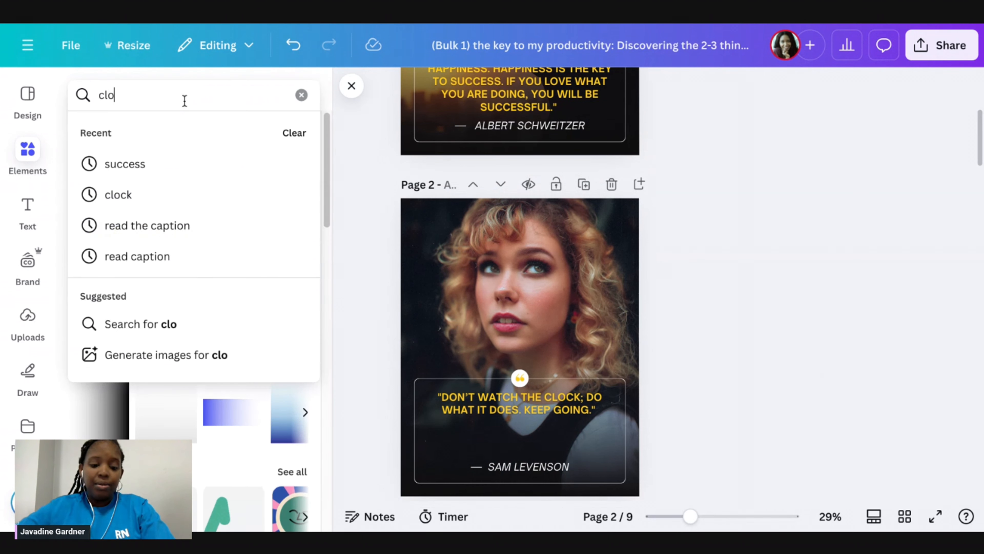
type("ck")
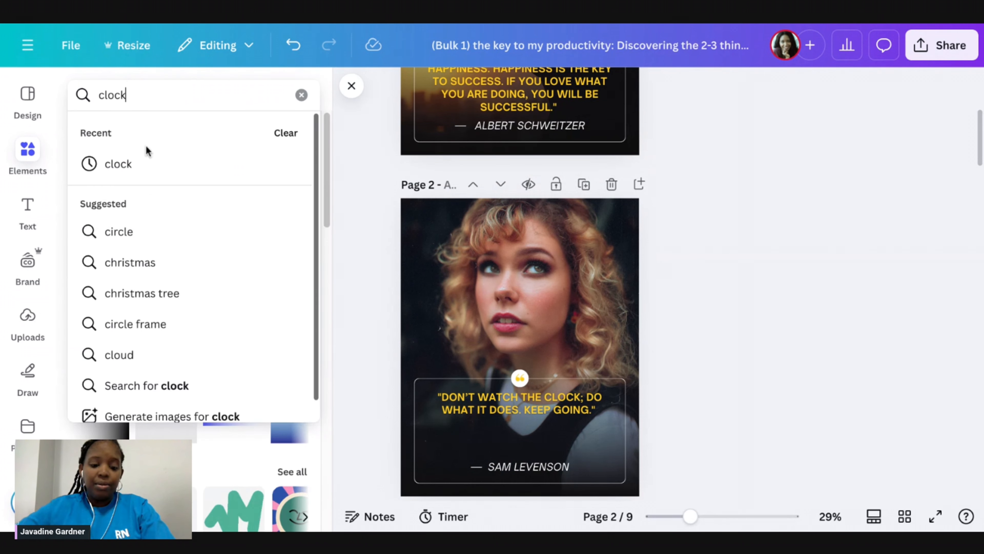
left_click(158, 181)
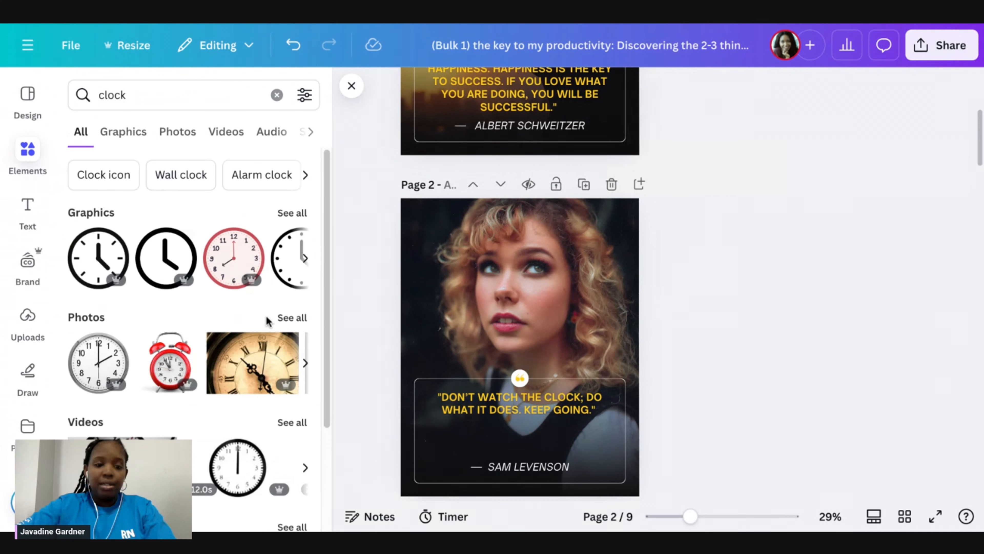
left_click(289, 319)
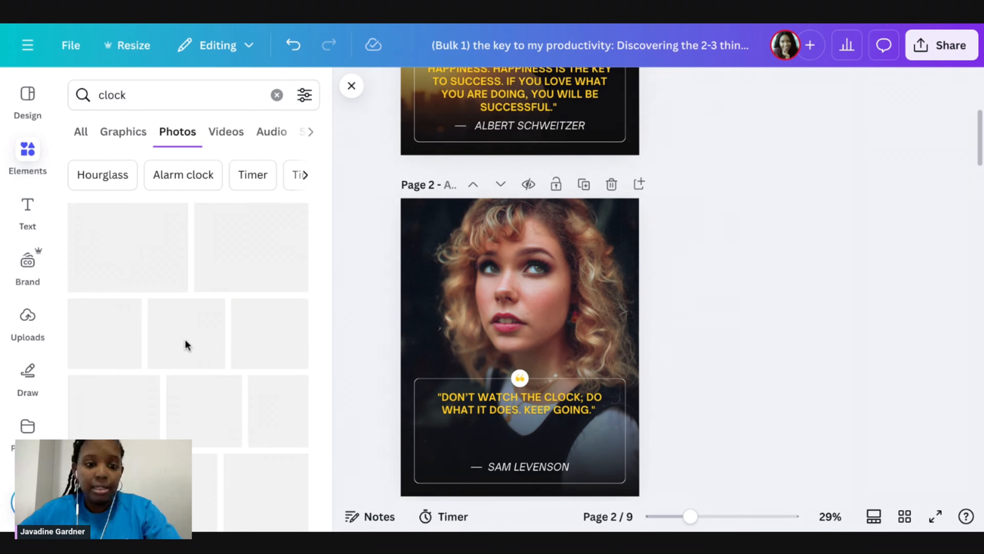
- Replace page 2's background portrait with the close-up photo of a weathered clock face with ornate hands
scroll(187, 342, "down", 4)
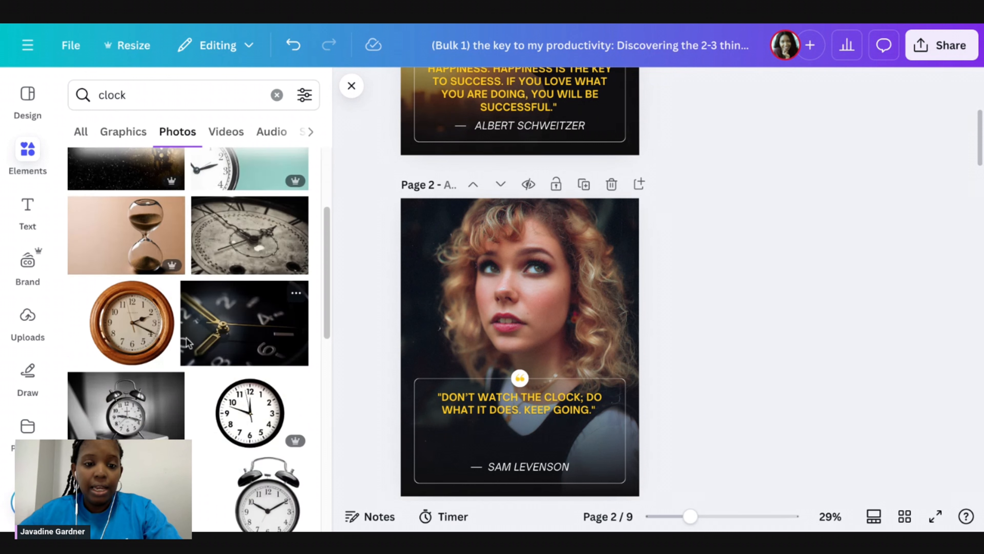
scroll(221, 327, "down", 3)
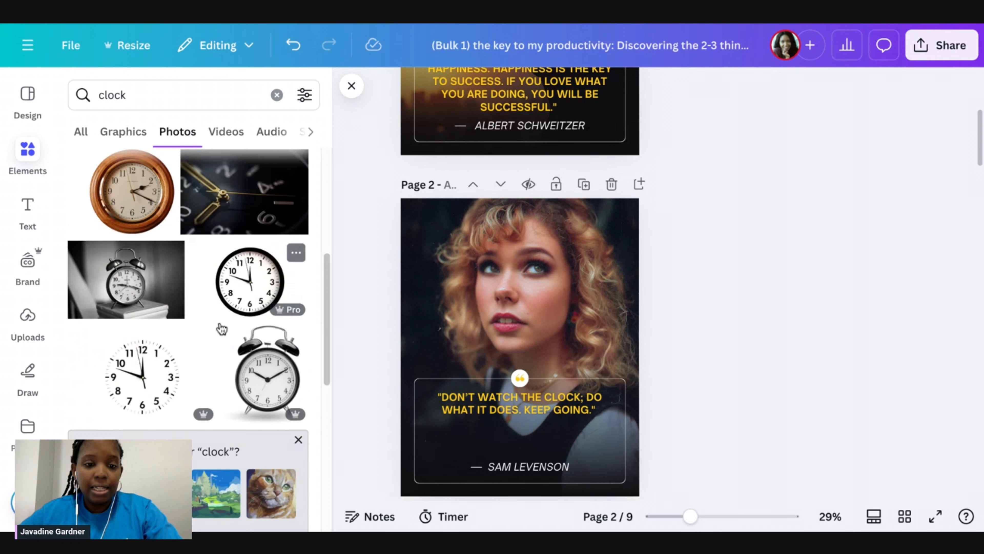
scroll(221, 325, "up", 5)
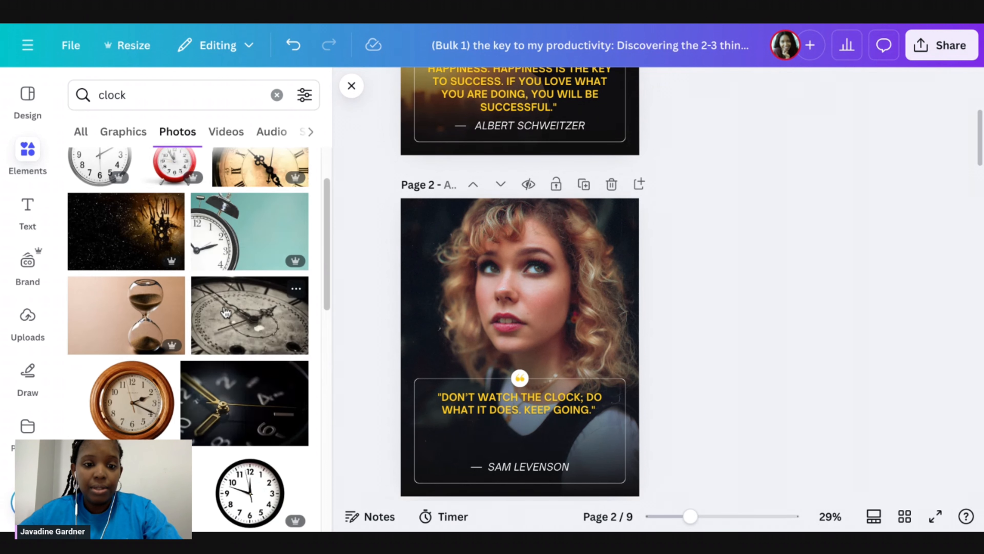
left_click_drag(227, 312, 516, 313)
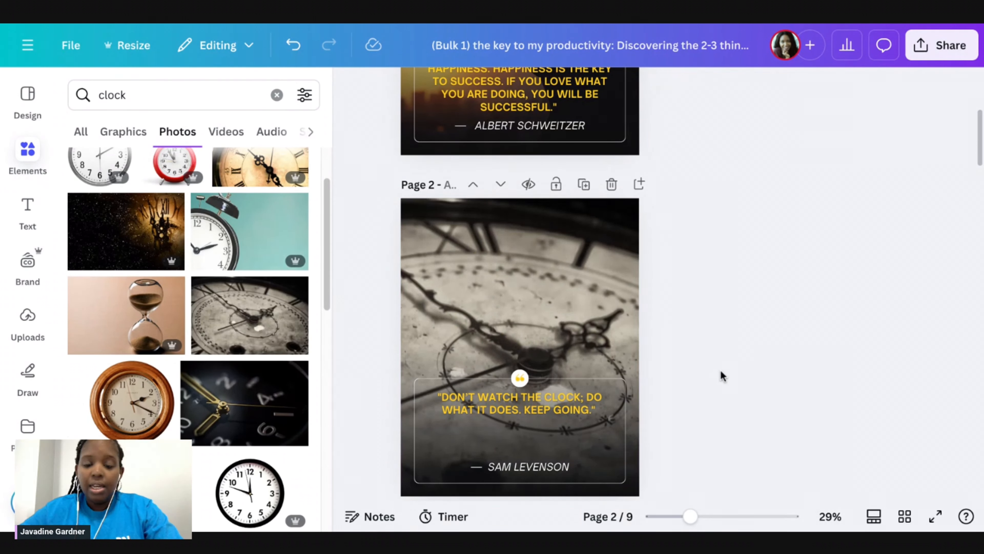
- Look over the new backgrounds on pages 1 and 2 and show the video results for the "clock" search
scroll(716, 375, "up", 3)
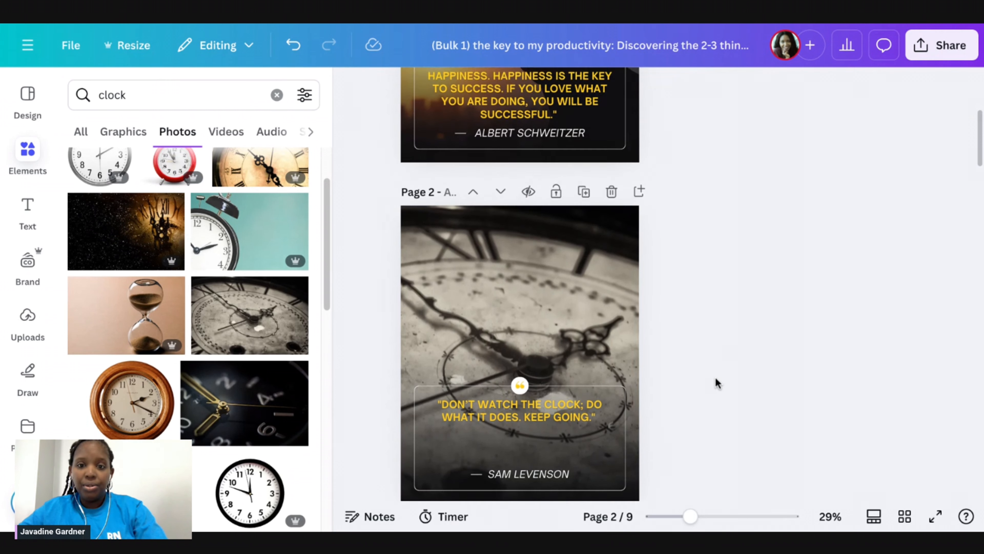
scroll(716, 382, "down", 3)
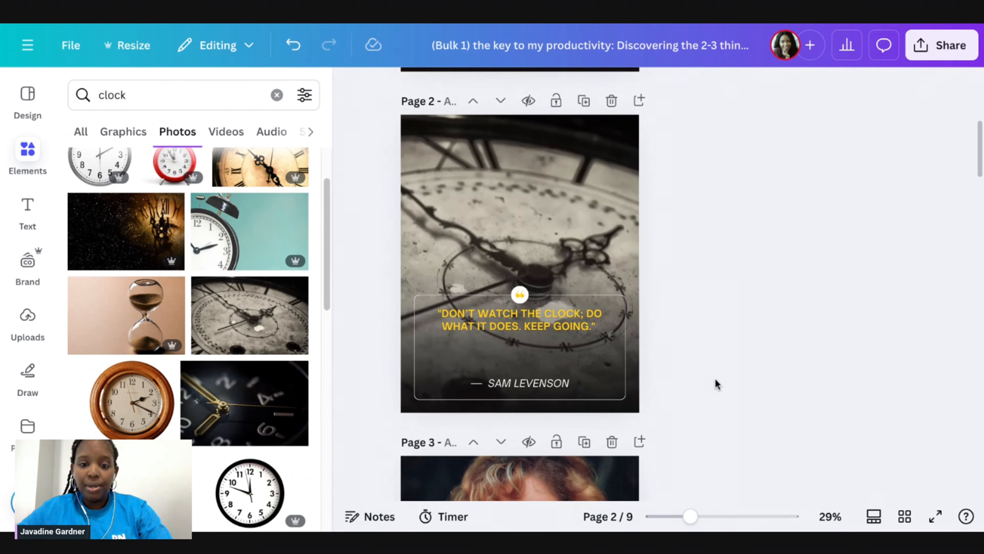
scroll(716, 383, "up", 8)
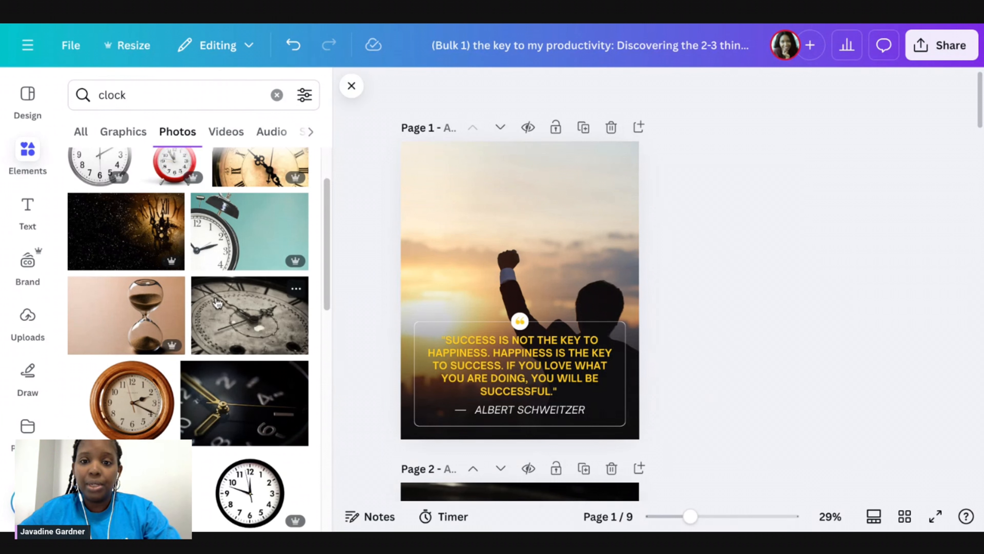
left_click(229, 135)
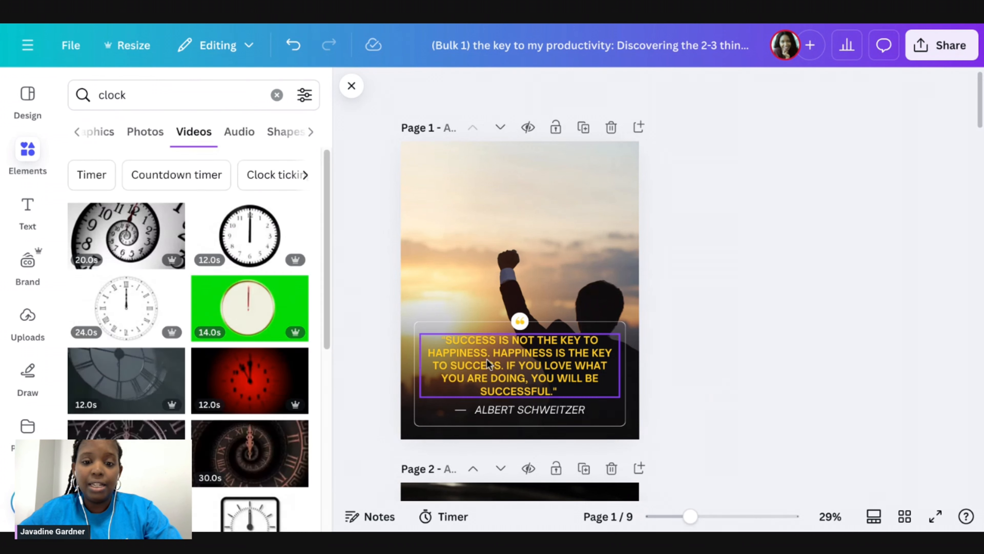
left_click(555, 321)
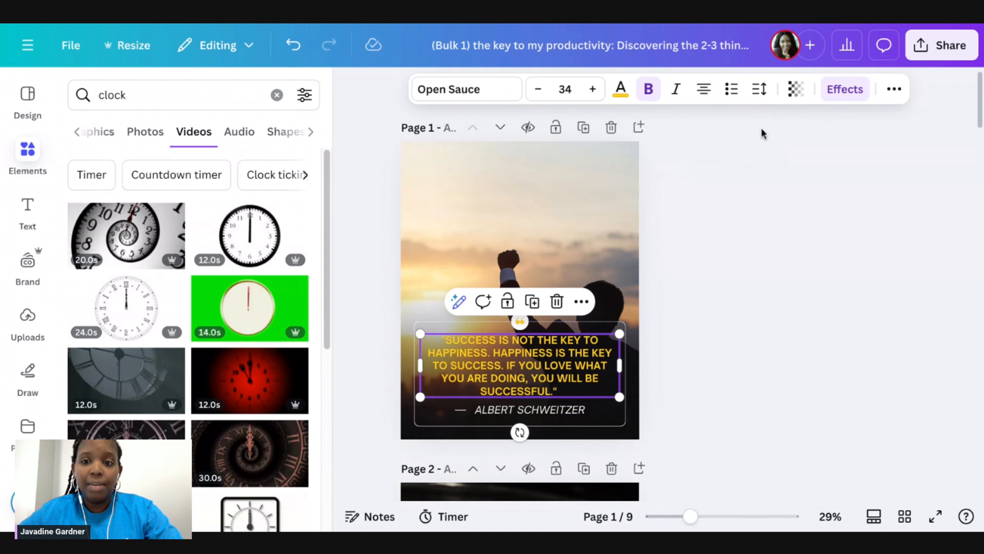
left_click(797, 258)
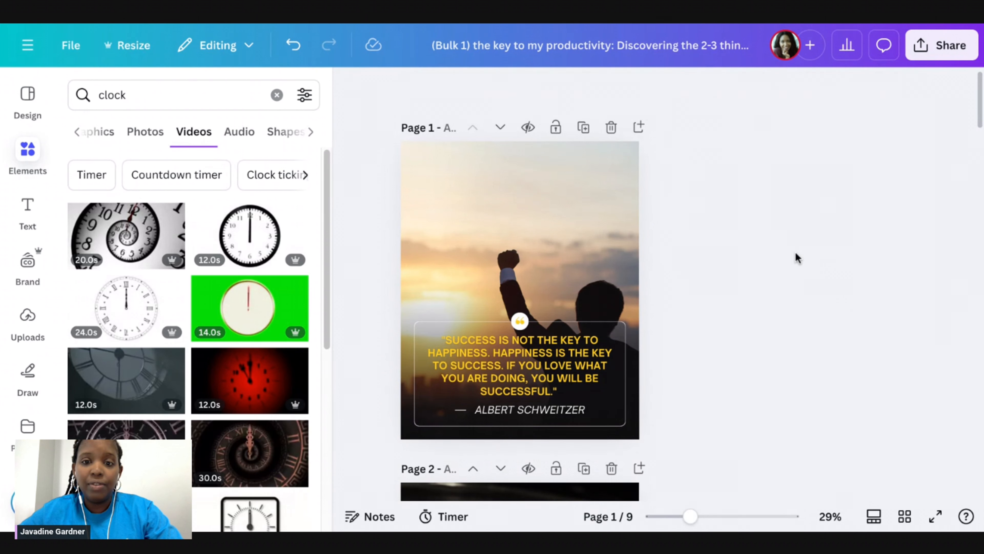